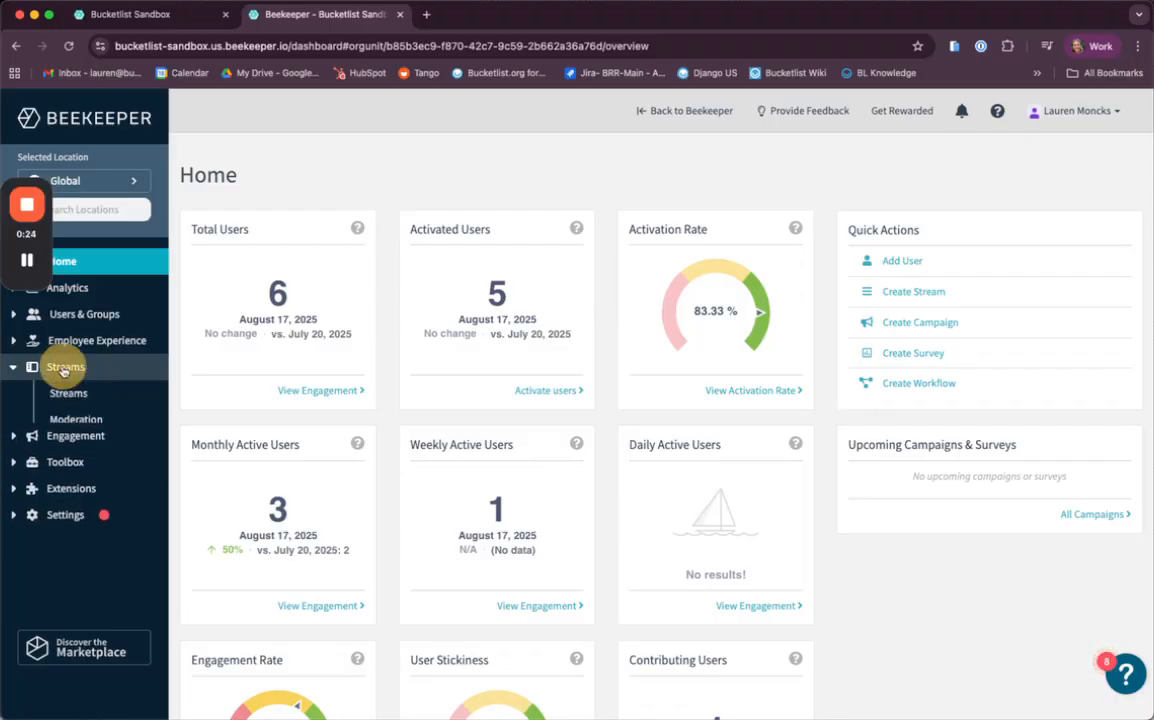
Step: Open the Bucketlist Recognition stream's settings and review its general settings
{"action": "left_click", "coordinate": [62, 367]}
{"action": "left_click", "coordinate": [66, 393]}
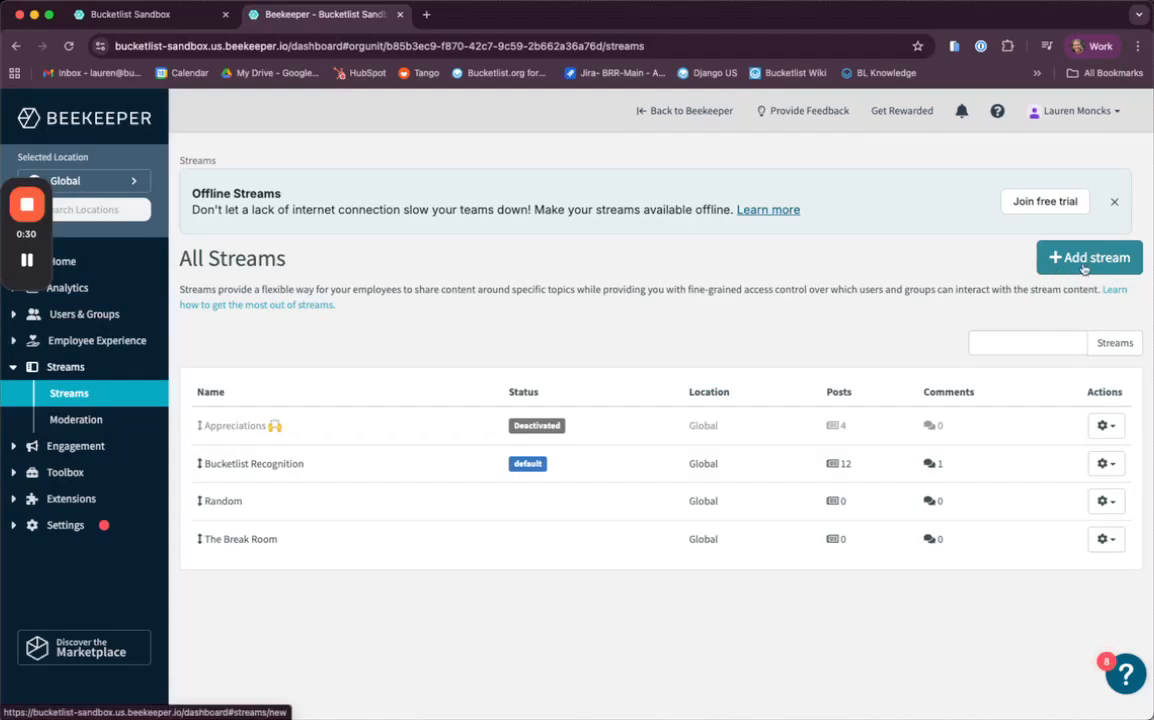
{"action": "left_click", "coordinate": [229, 465]}
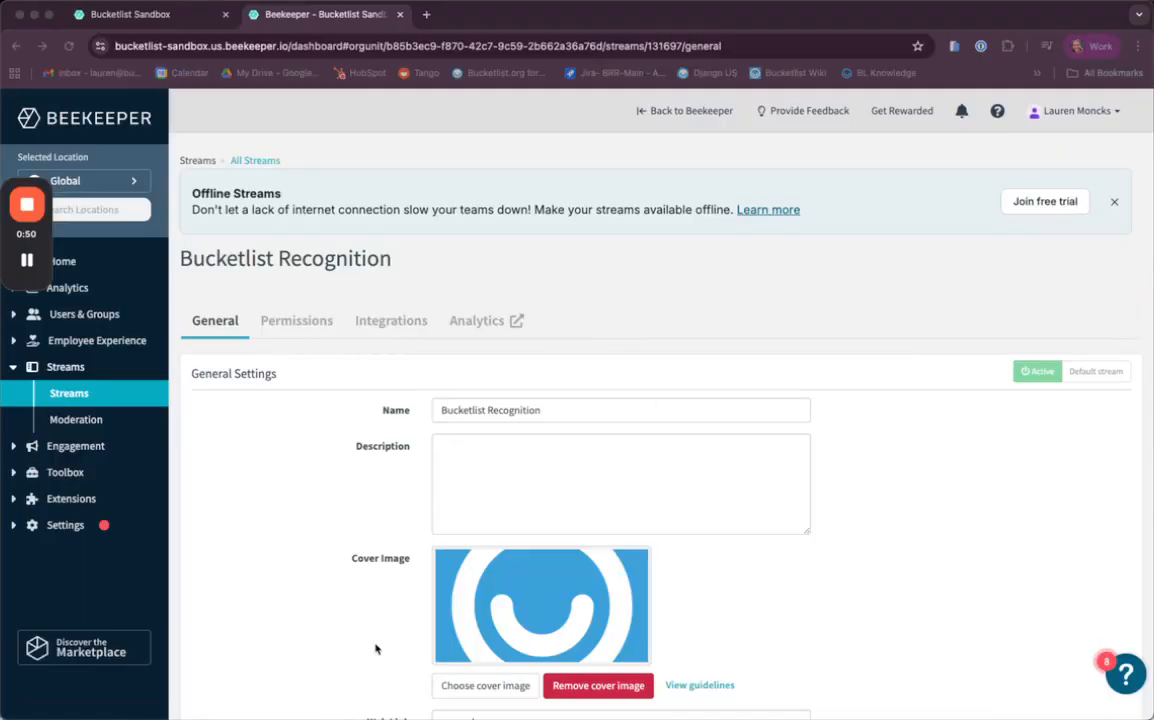
{"action": "scroll", "coordinate": [376, 648], "scroll_direction": "down", "scroll_amount": 2}
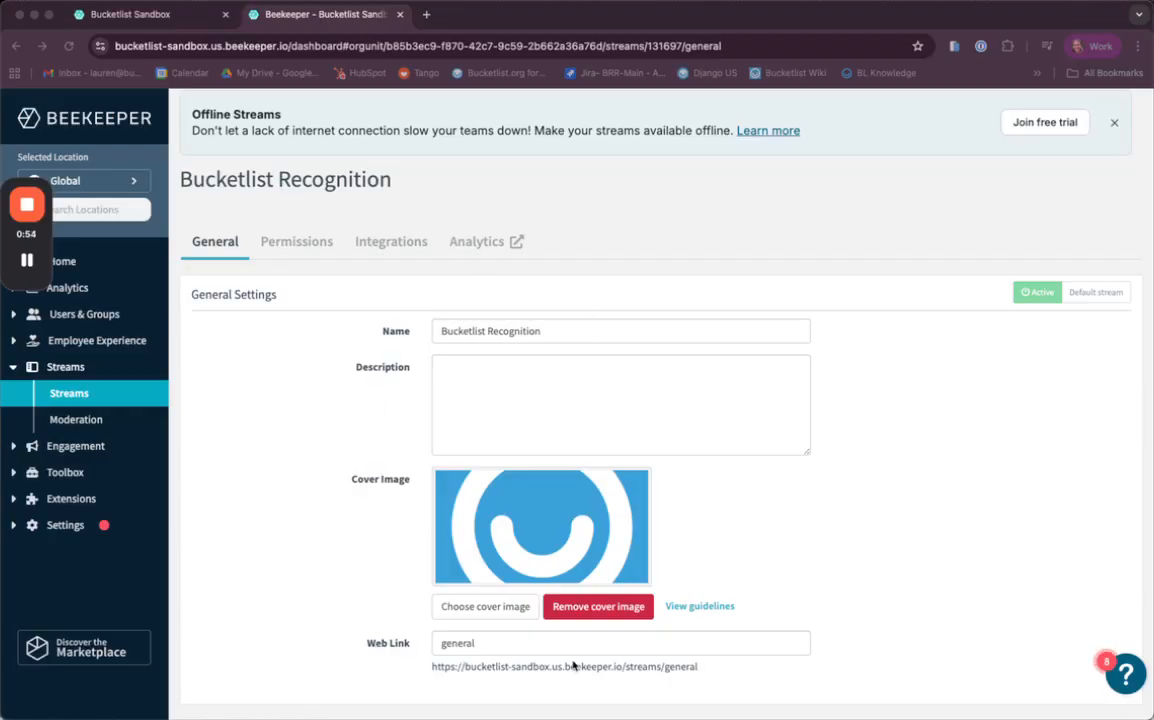
{"action": "scroll", "coordinate": [391, 432], "scroll_direction": "down", "scroll_amount": 2}
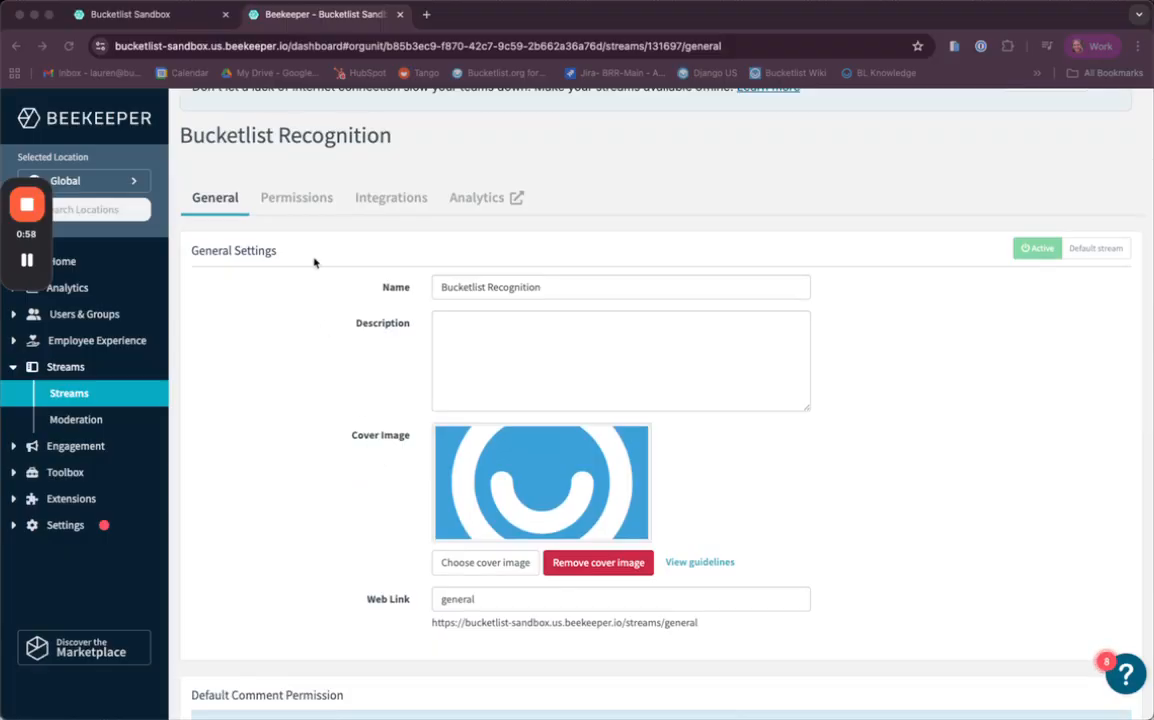
Step: Review the permissions of the Bucketlist Recognition stream
{"action": "left_click", "coordinate": [286, 209]}
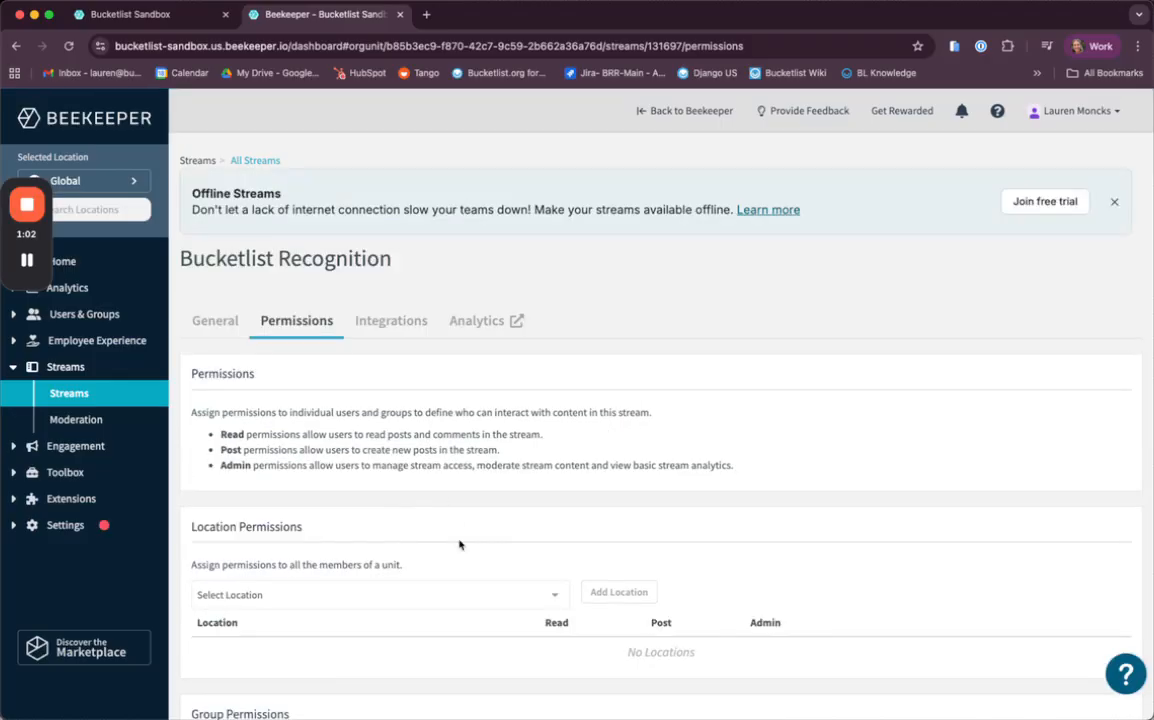
{"action": "scroll", "coordinate": [458, 543], "scroll_direction": "down", "scroll_amount": 5}
{"action": "scroll", "coordinate": [499, 632], "scroll_direction": "down", "scroll_amount": 3}
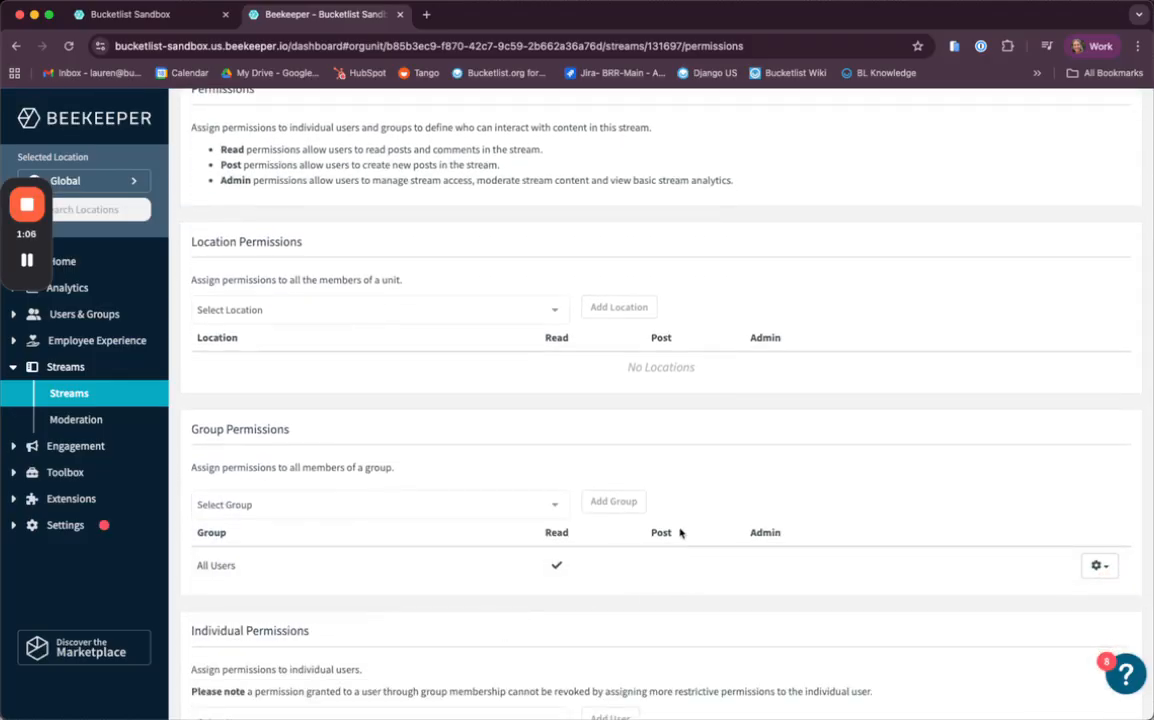
{"action": "scroll", "coordinate": [680, 479], "scroll_direction": "down", "scroll_amount": 2}
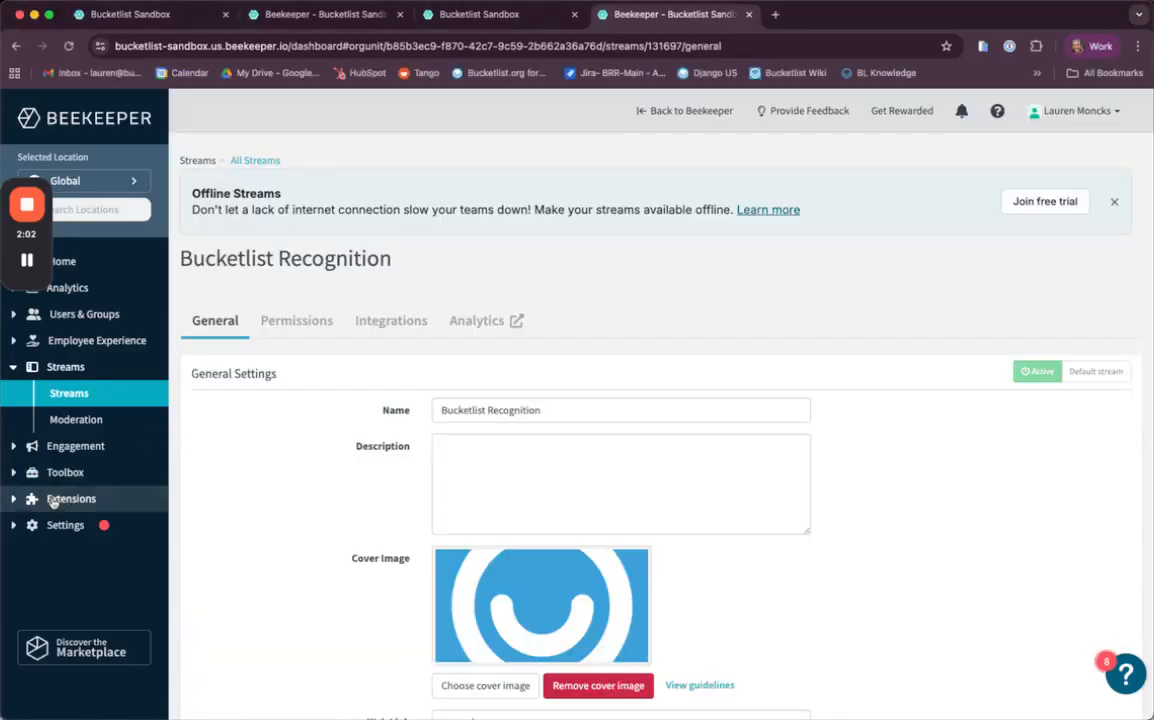
Step: Search the extensions marketplace for bu and install the Bucketlist Rewards app
{"action": "left_click", "coordinate": [60, 500]}
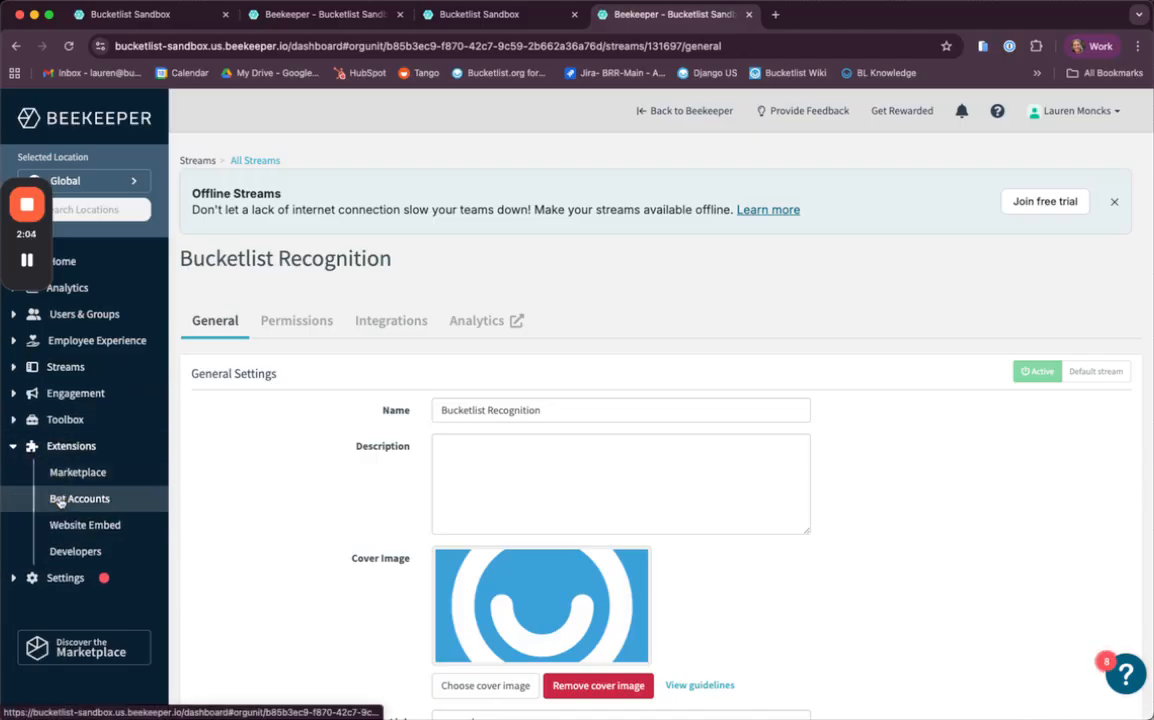
{"action": "left_click", "coordinate": [76, 478]}
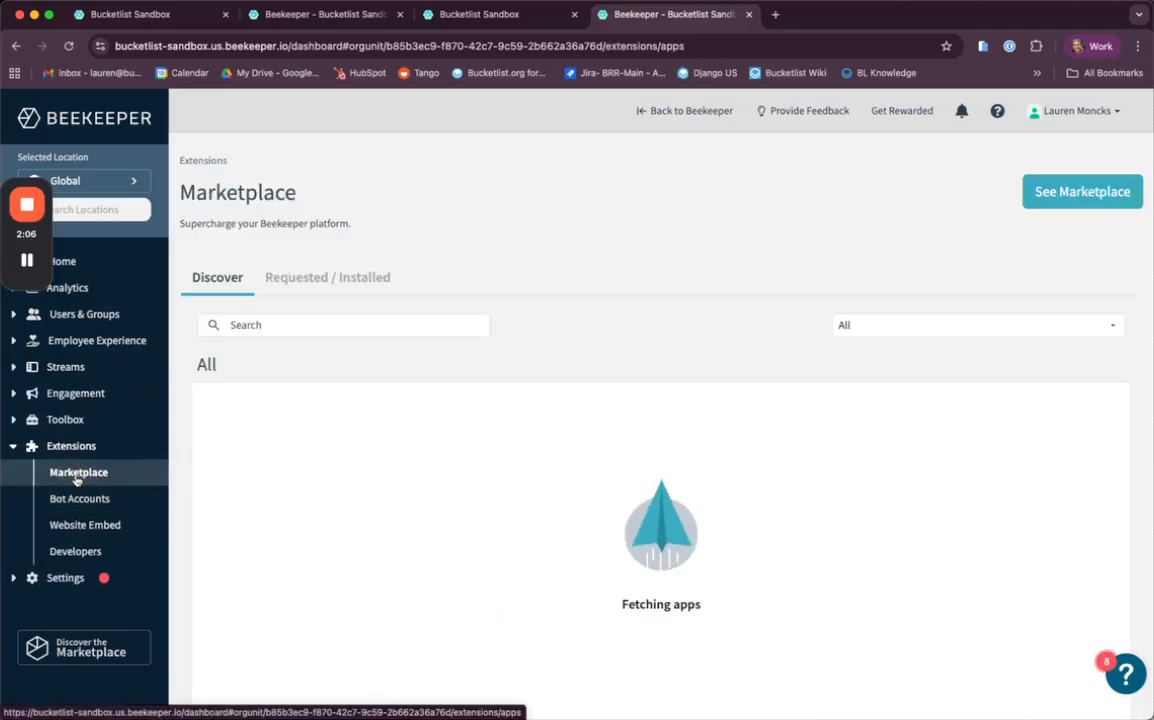
{"action": "left_click", "coordinate": [255, 323]}
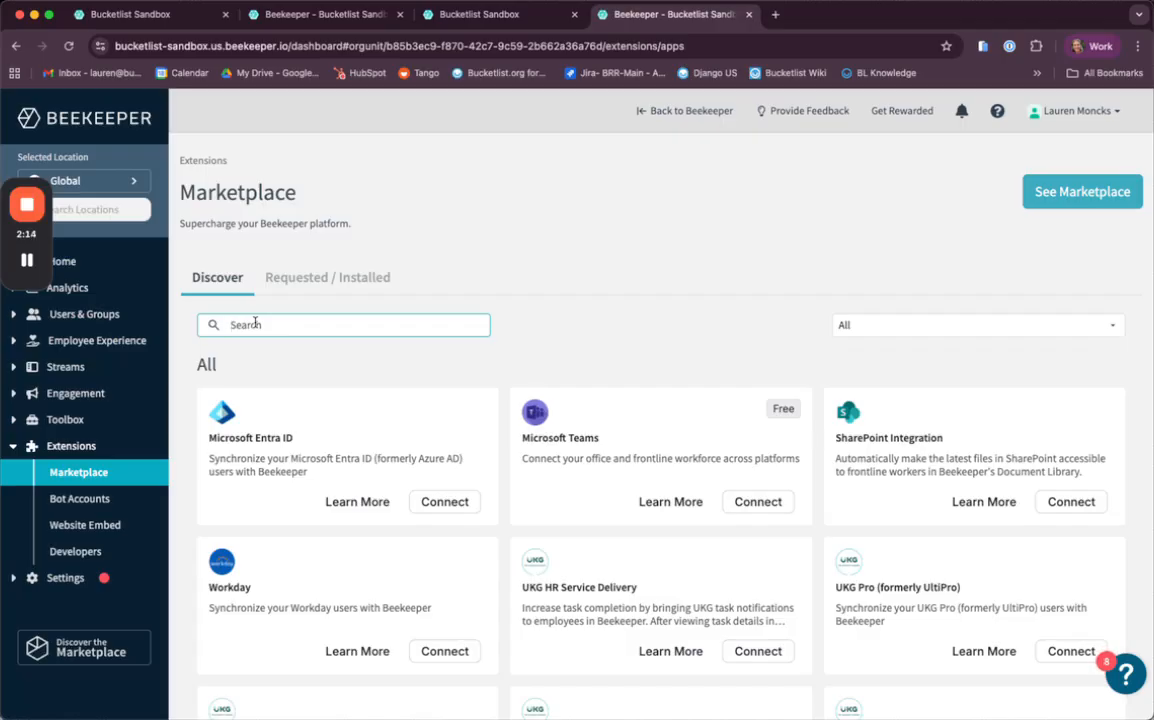
{"action": "type", "text": "bu"}
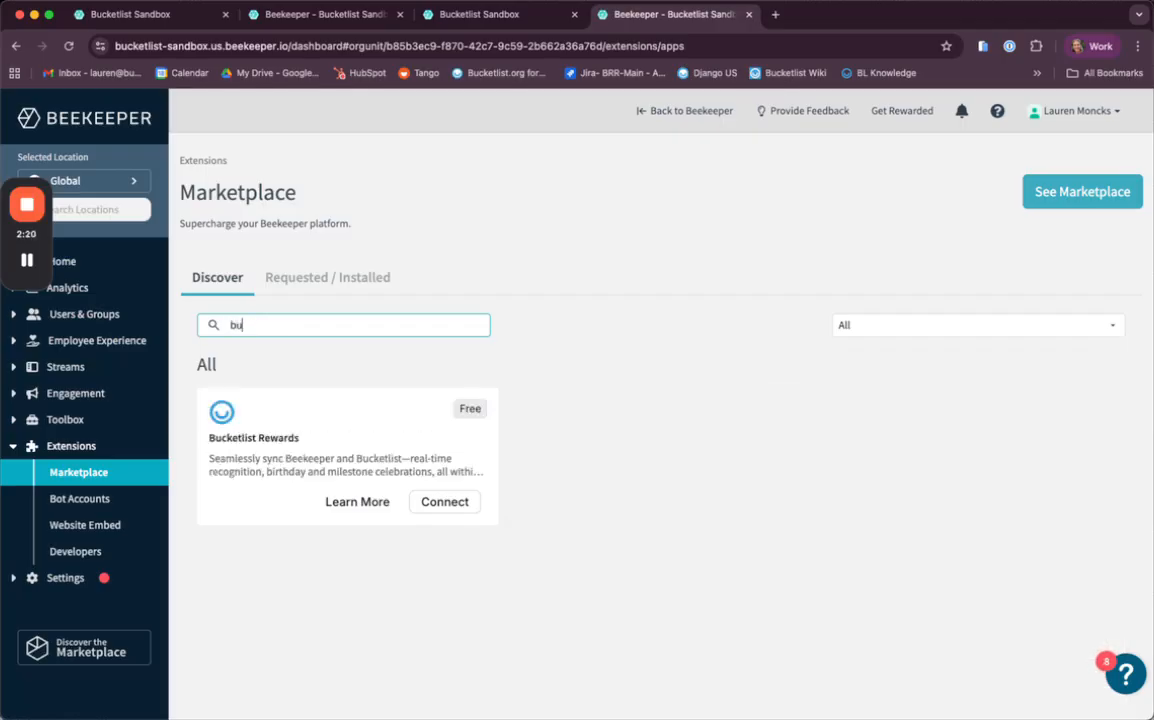
{"action": "left_click", "coordinate": [250, 424]}
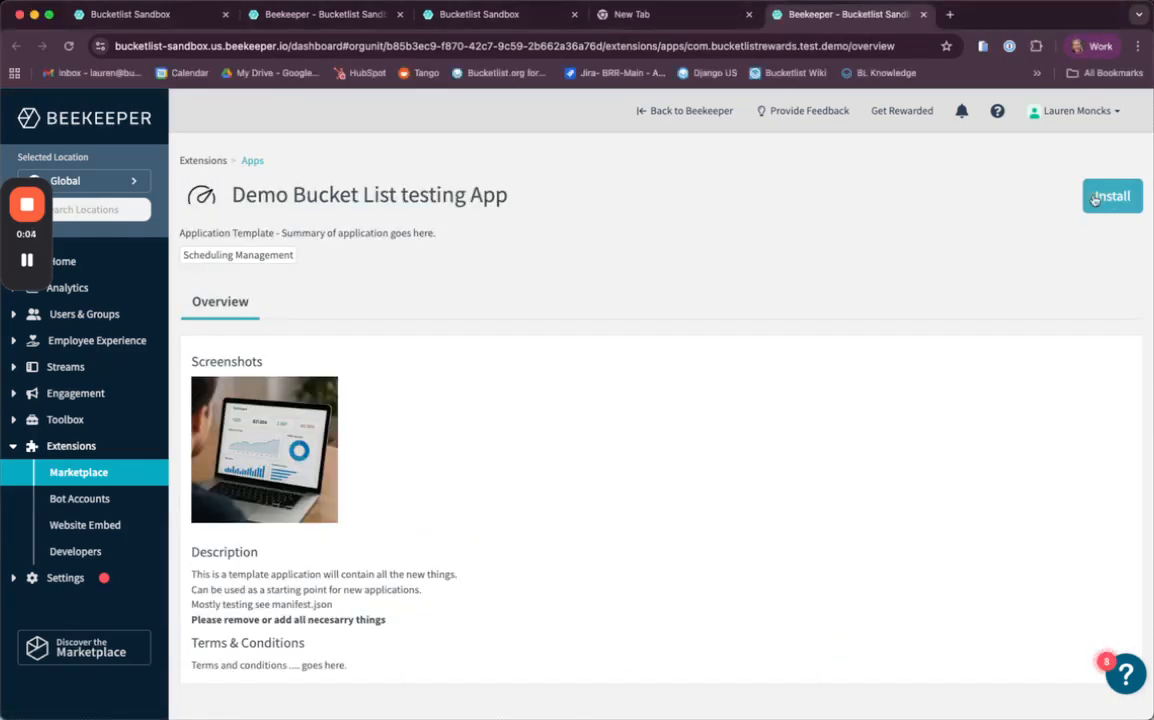
{"action": "left_click", "coordinate": [1098, 198]}
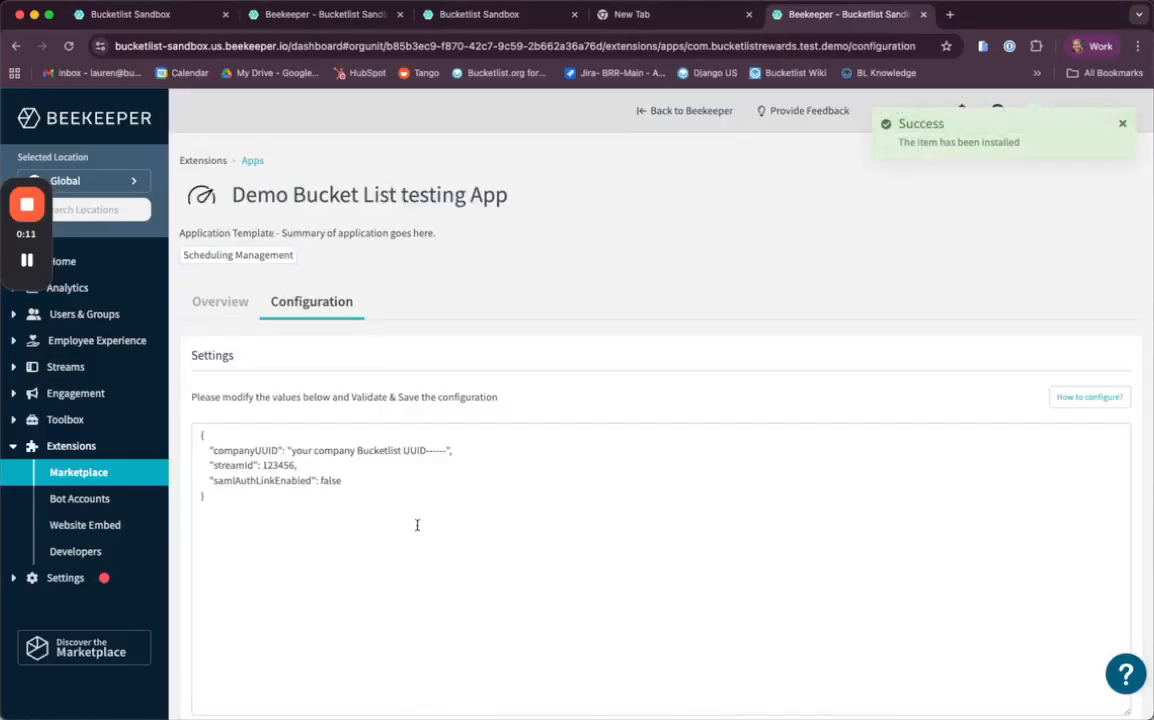
Step: Set the streamId in the app's configuration to 131697
{"action": "scroll", "coordinate": [417, 525], "scroll_direction": "down", "scroll_amount": 2}
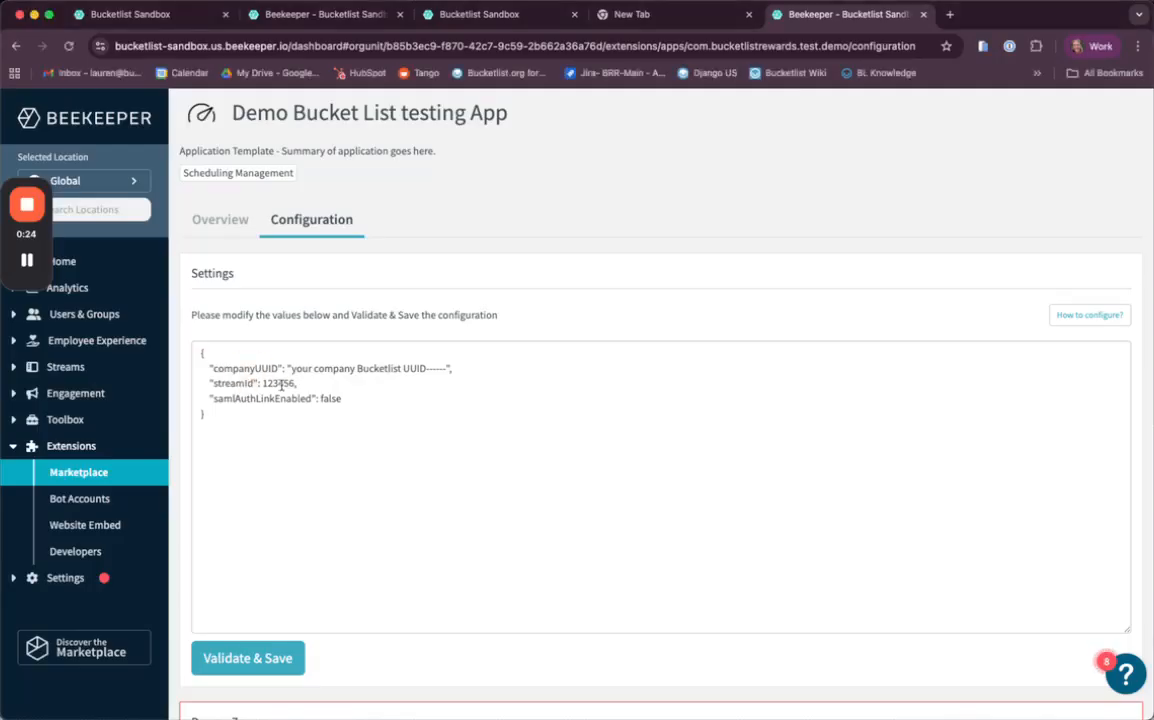
{"action": "left_click", "coordinate": [280, 384]}
{"action": "double_click", "coordinate": [280, 384]}
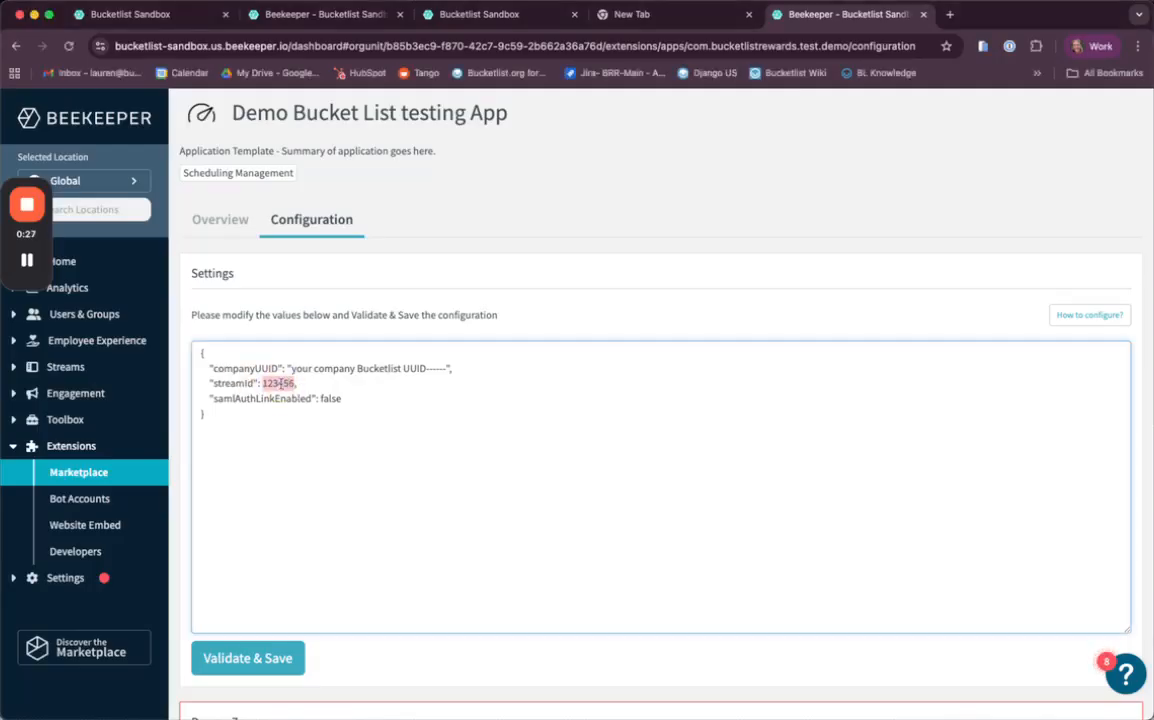
{"action": "type", "text": "131697"}
{"action": "key", "text": "super+Tab"}
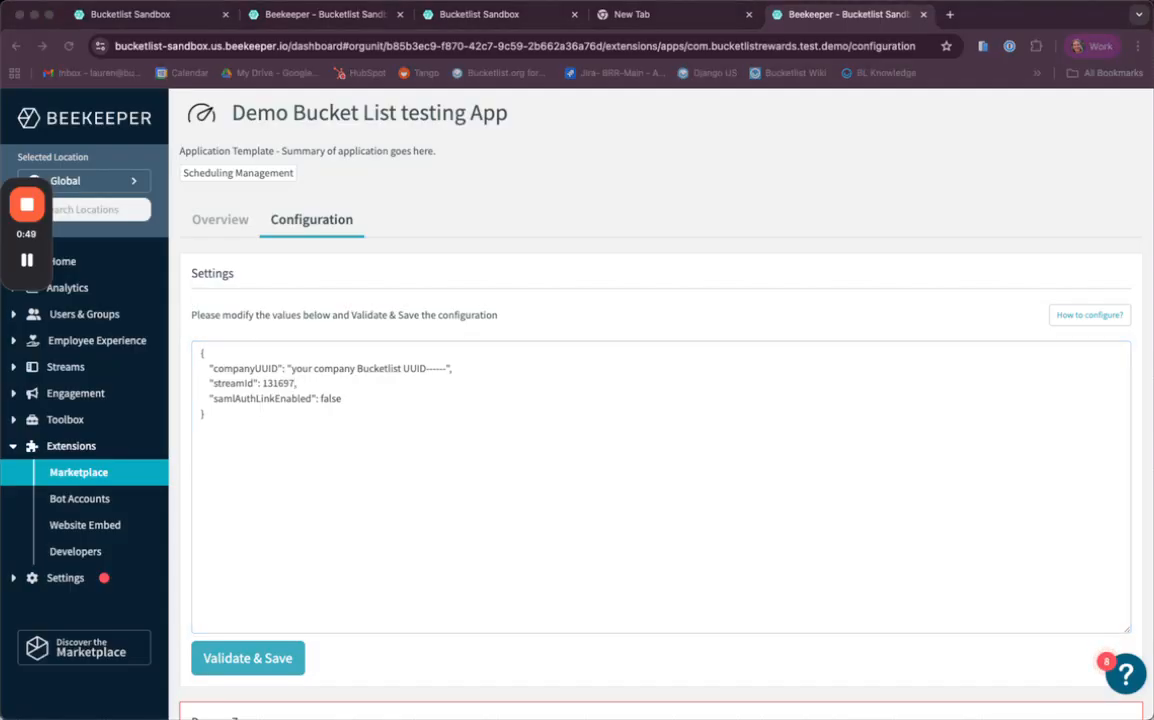
Step: Paste the company's Bucketlist UUID as the companyUUID value, then validate and save the configuration
{"action": "left_click", "coordinate": [304, 368]}
{"action": "left_click_drag", "start_coordinate": [290, 370], "coordinate": [450, 369]}
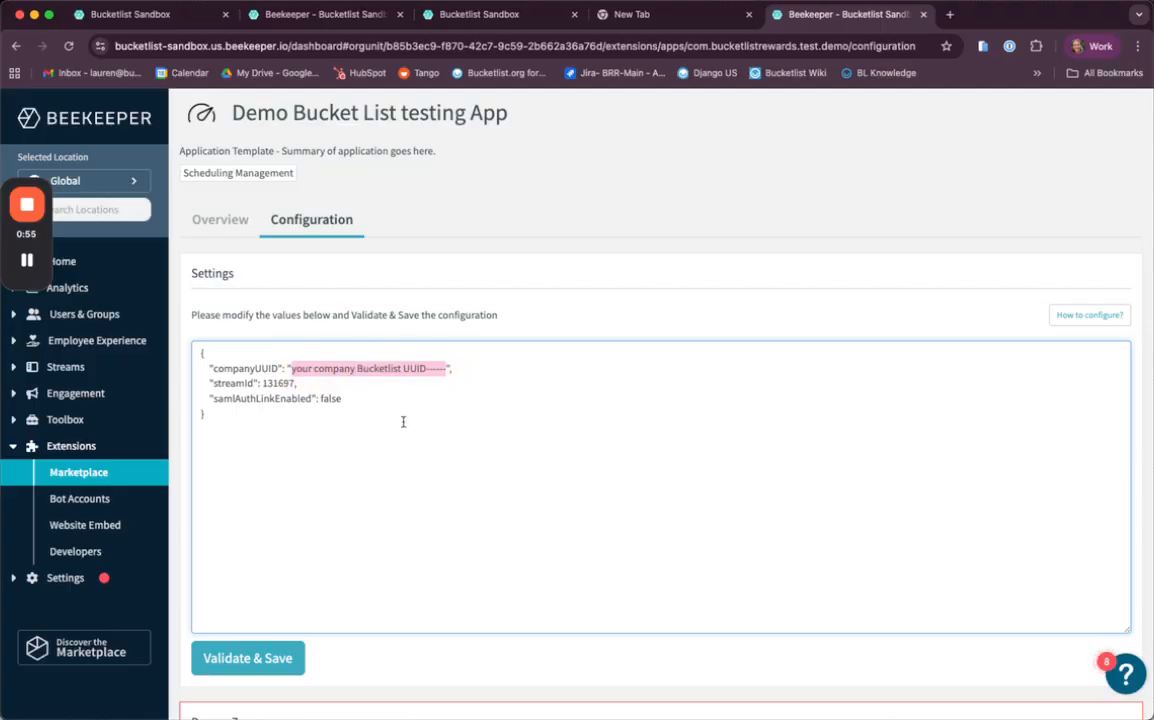
{"action": "key", "text": "cmd+v"}
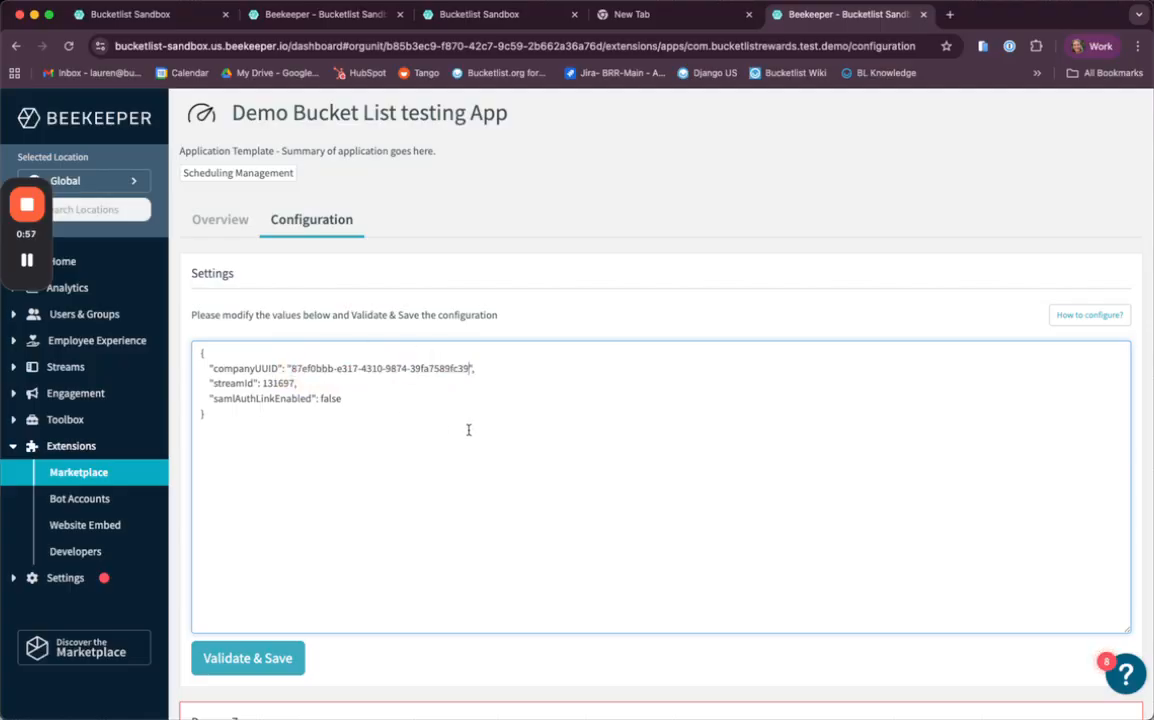
{"action": "scroll", "coordinate": [317, 549], "scroll_direction": "down", "scroll_amount": 2}
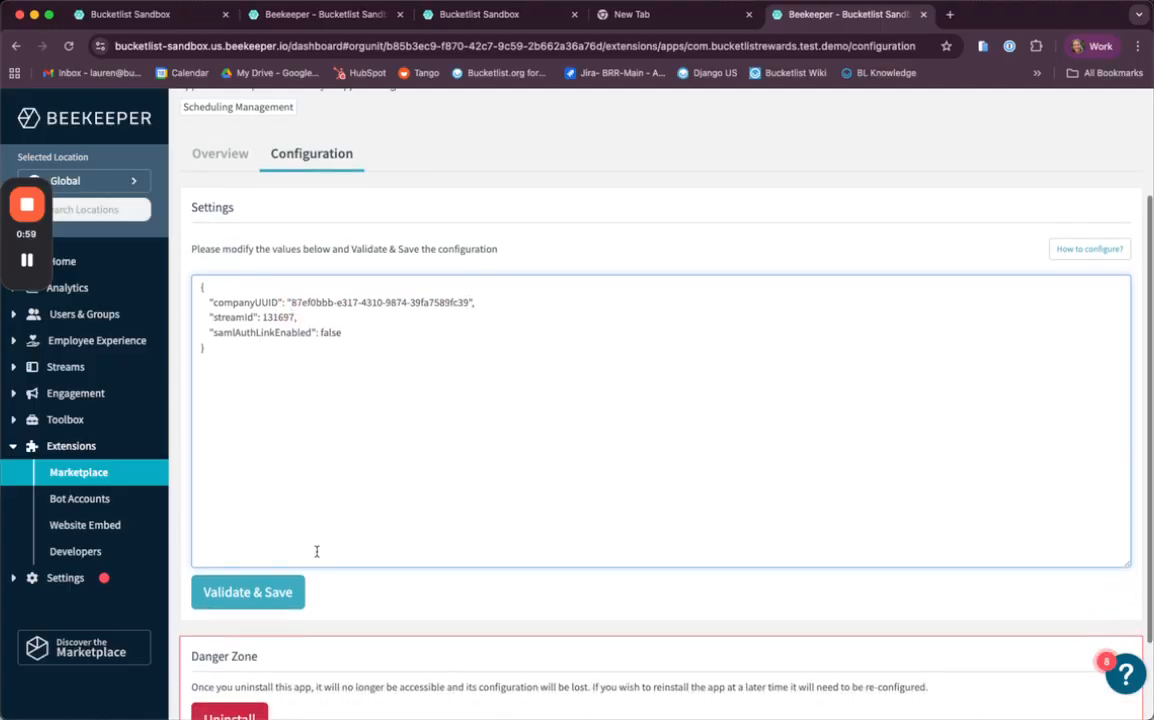
{"action": "left_click", "coordinate": [265, 593]}
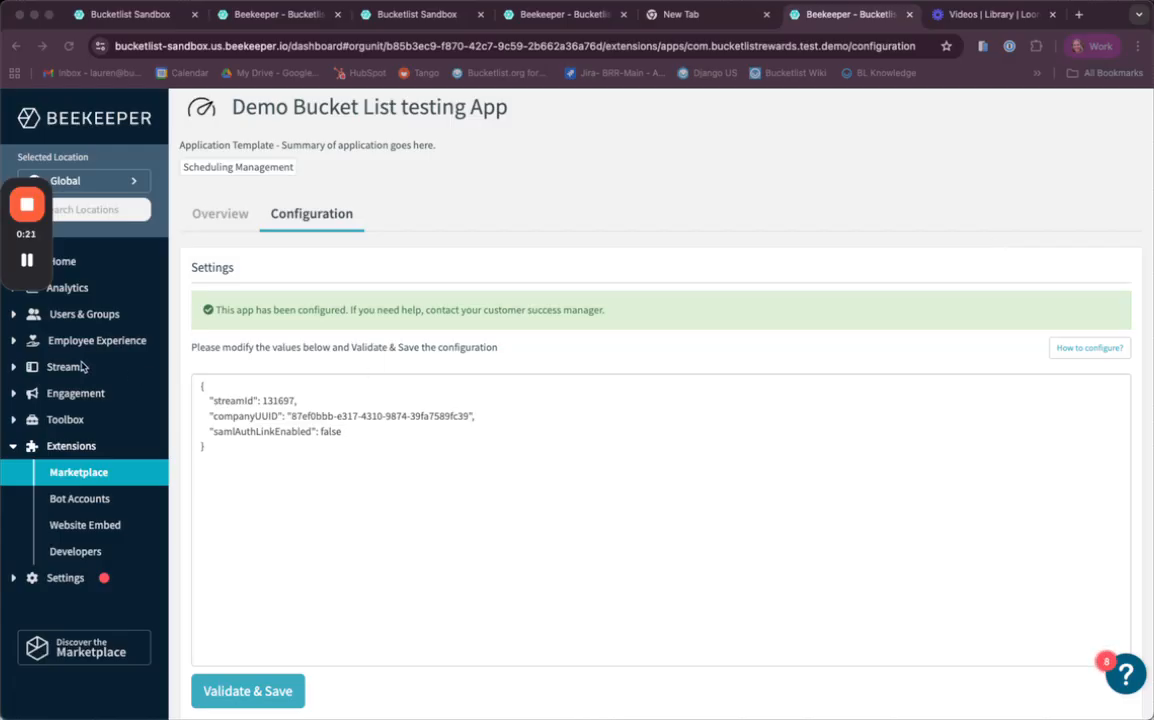
Step: Open the Toolbox shortcuts and examine the Bucketlist Rewards shortcut
{"action": "left_click", "coordinate": [14, 420]}
{"action": "left_click", "coordinate": [57, 446]}
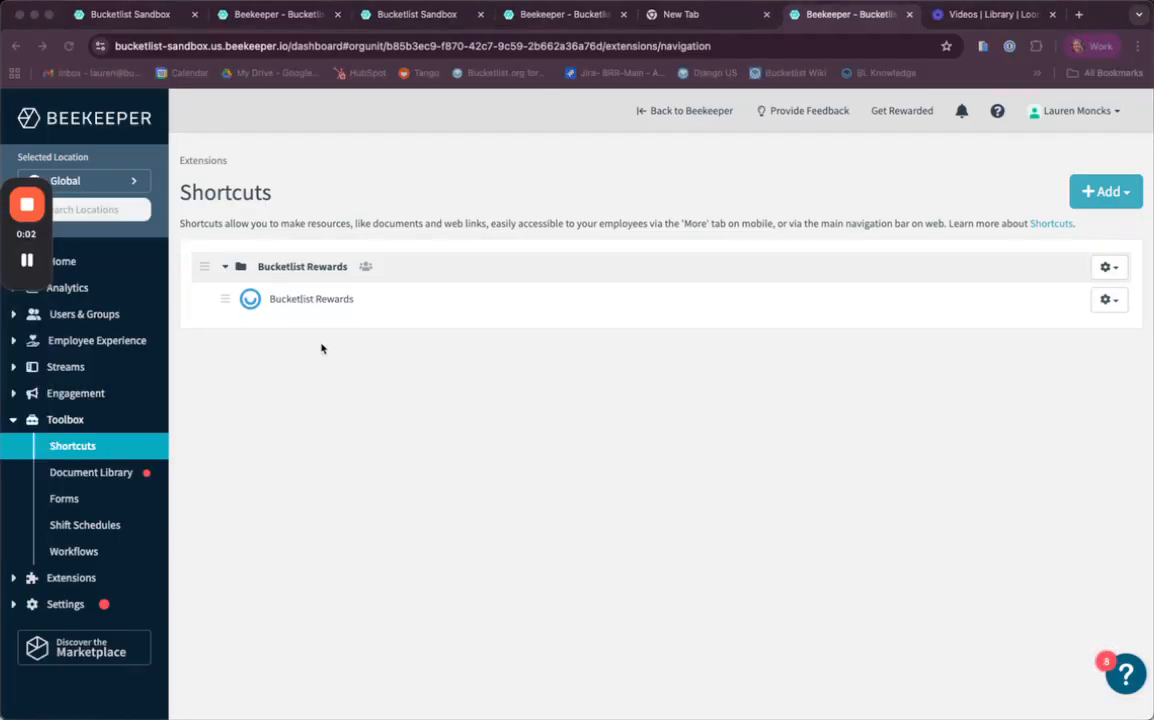
{"action": "left_click", "coordinate": [287, 303]}
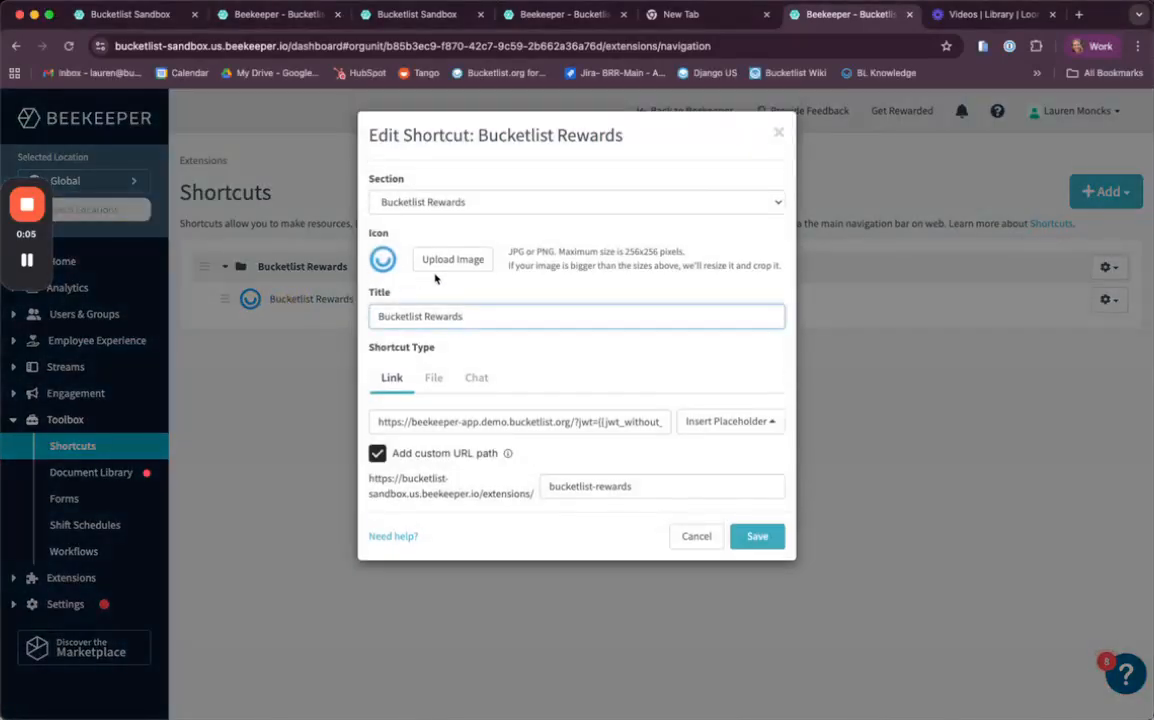
{"action": "triple_click", "coordinate": [451, 422]}
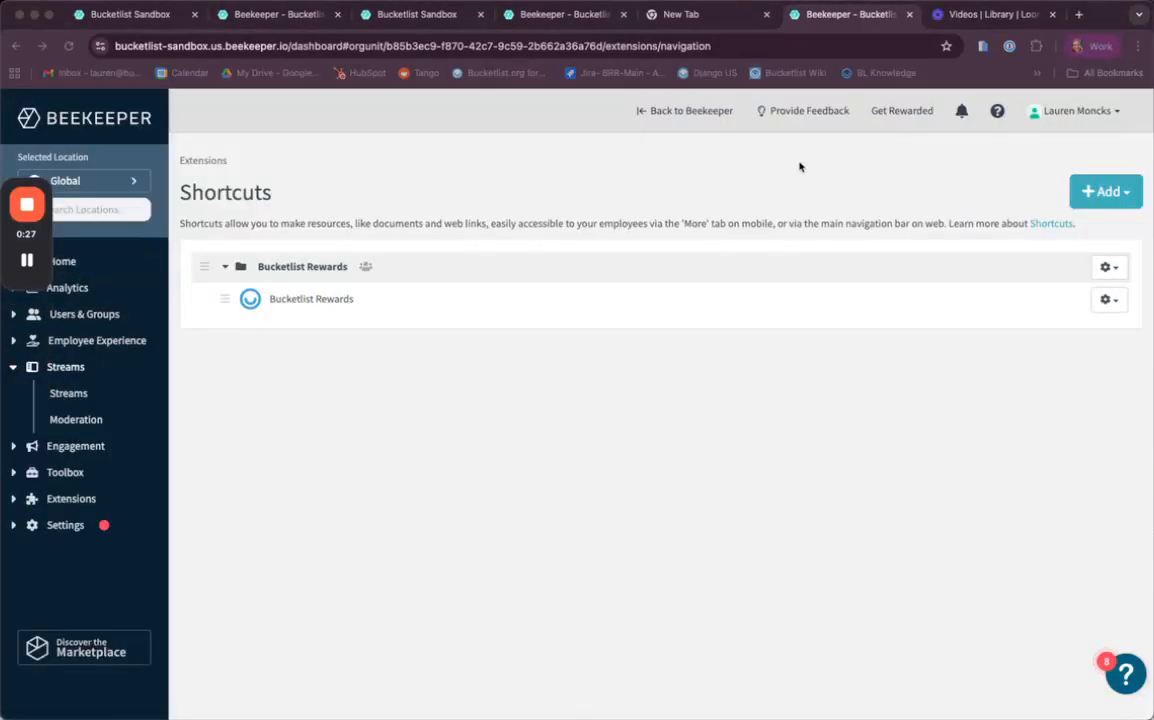
Step: Return to the Beekeeper home and open the Bucketlist Rewards shortcut
{"action": "left_click", "coordinate": [673, 111]}
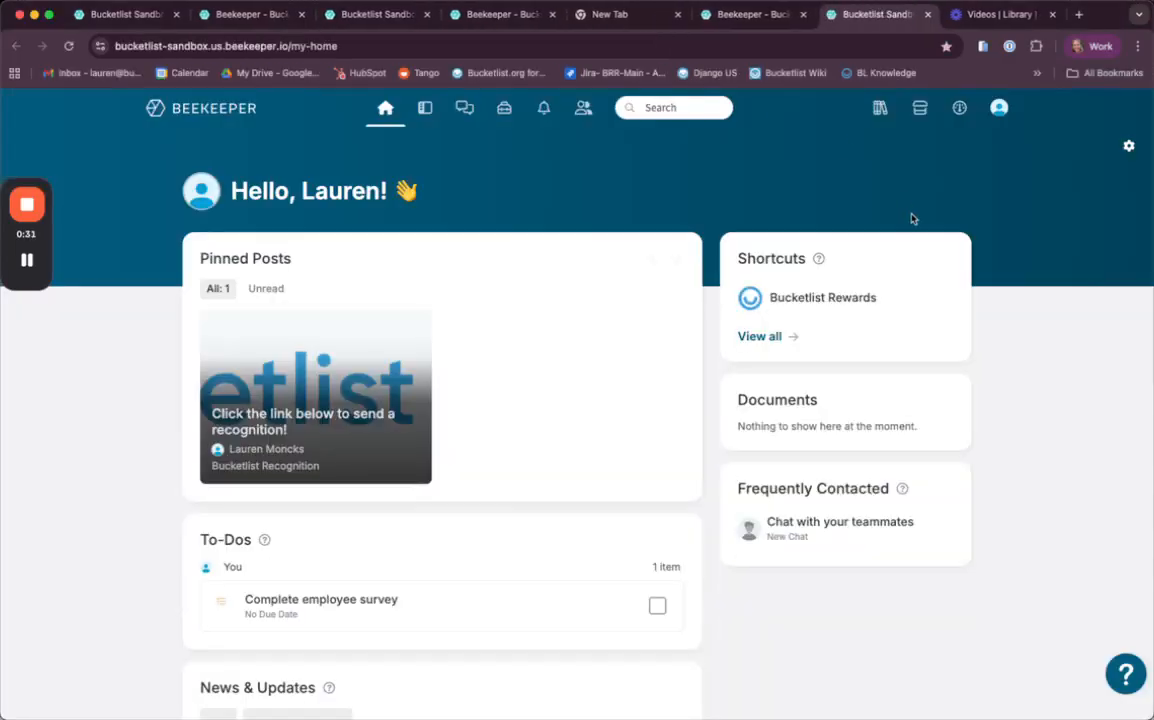
{"action": "left_click", "coordinate": [803, 300]}
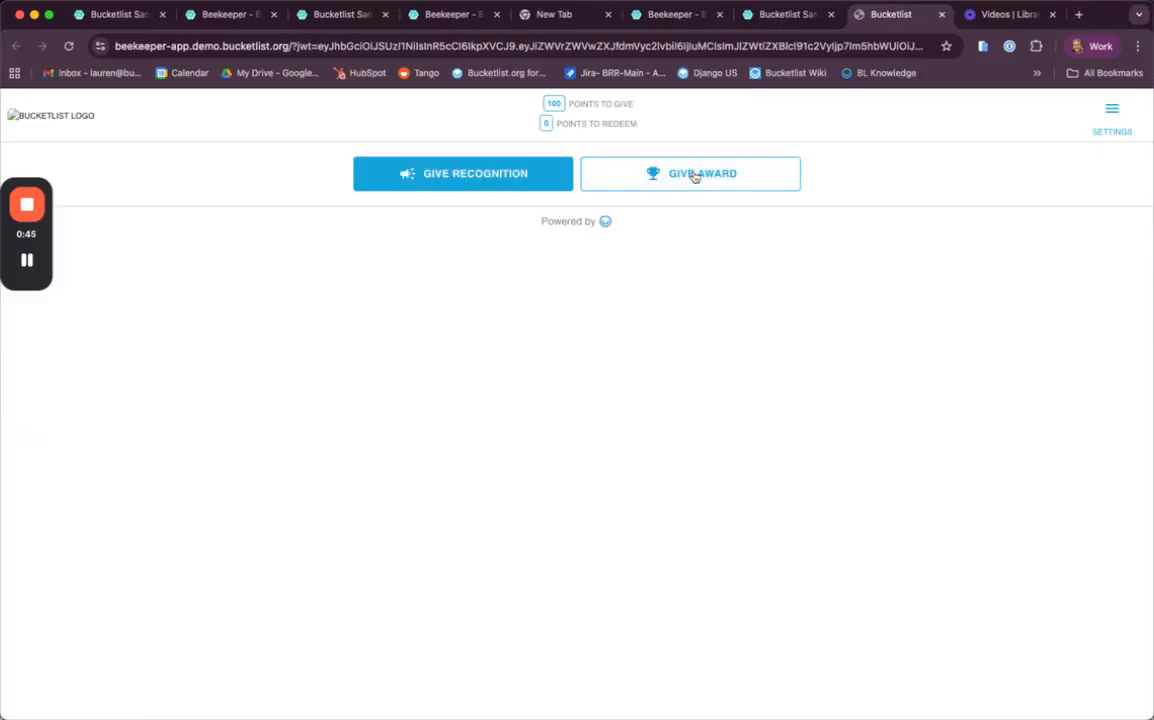
Step: Switch back to Beekeeper and review the posts in the Bucketlist Recognition stream
{"action": "left_click", "coordinate": [782, 14]}
{"action": "left_click", "coordinate": [430, 440]}
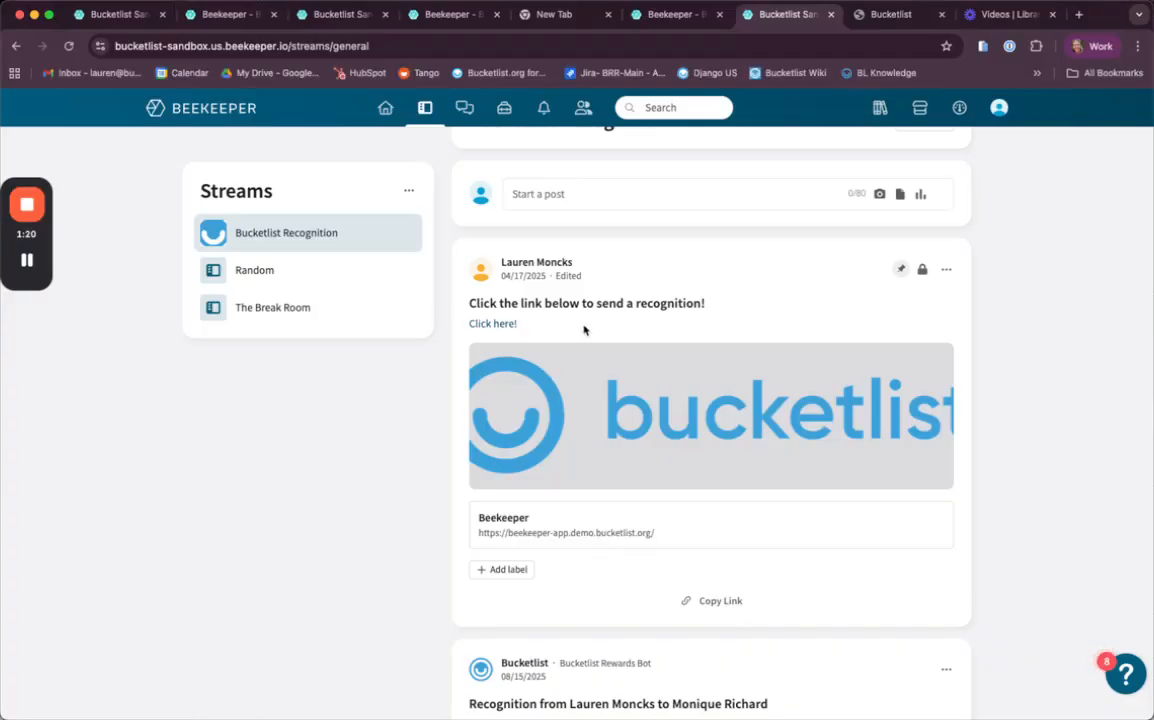
{"action": "scroll", "coordinate": [601, 415], "scroll_direction": "down", "scroll_amount": 2}
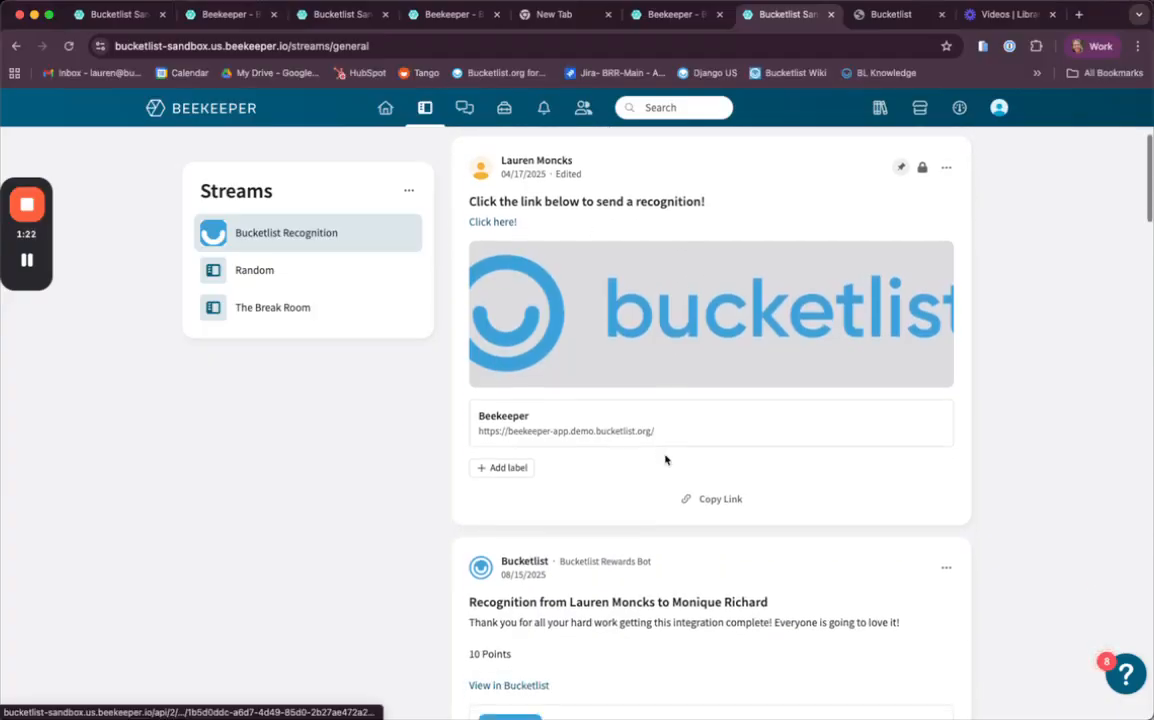
{"action": "scroll", "coordinate": [450, 568], "scroll_direction": "down", "scroll_amount": 1}
{"action": "scroll", "coordinate": [451, 569], "scroll_direction": "up", "scroll_amount": 5}
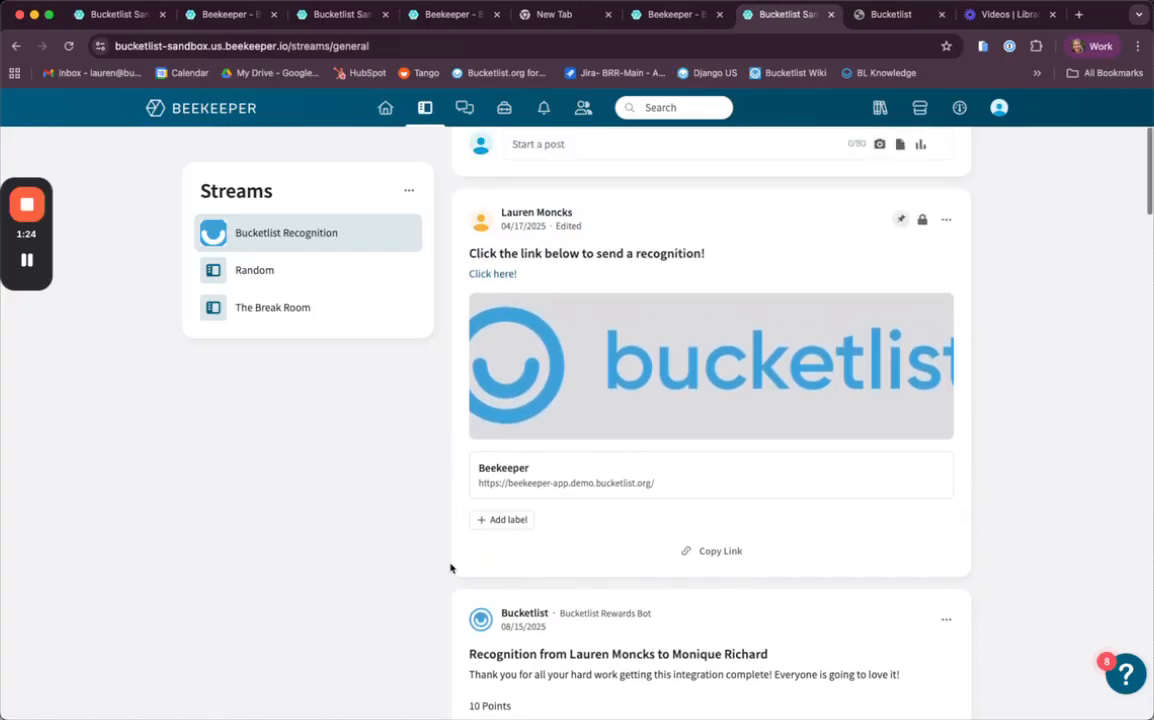
{"action": "scroll", "coordinate": [626, 370], "scroll_direction": "up", "scroll_amount": 1}
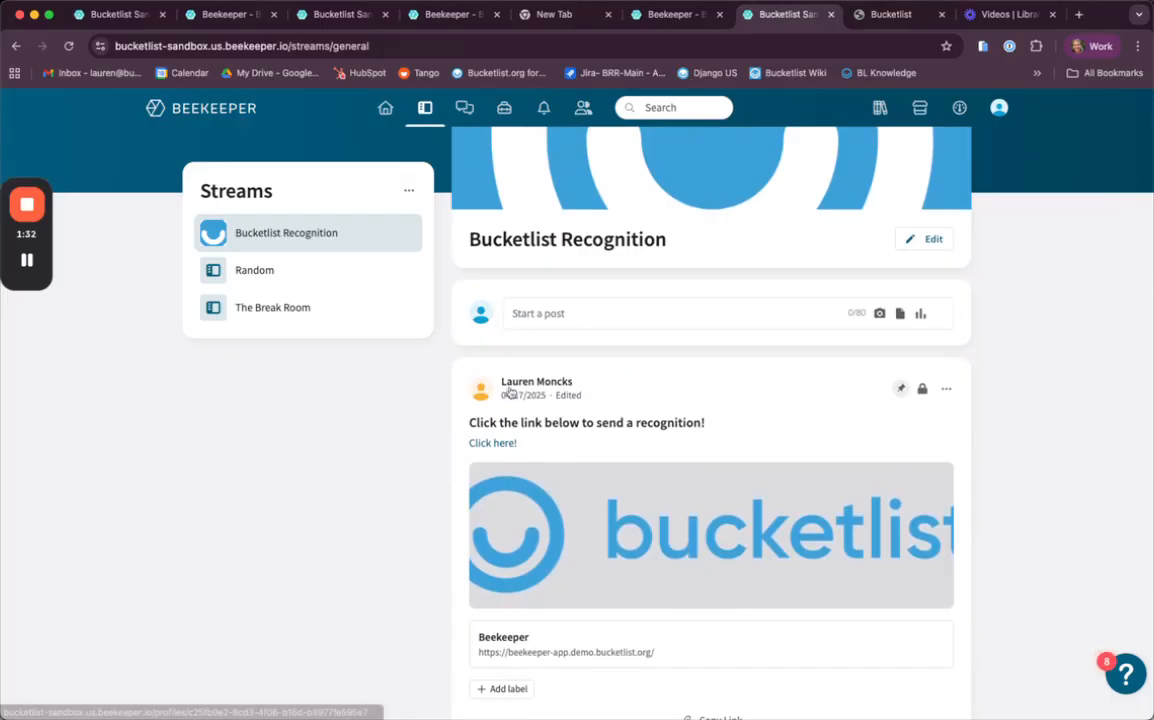
{"action": "scroll", "coordinate": [500, 430], "scroll_direction": "down", "scroll_amount": 1}
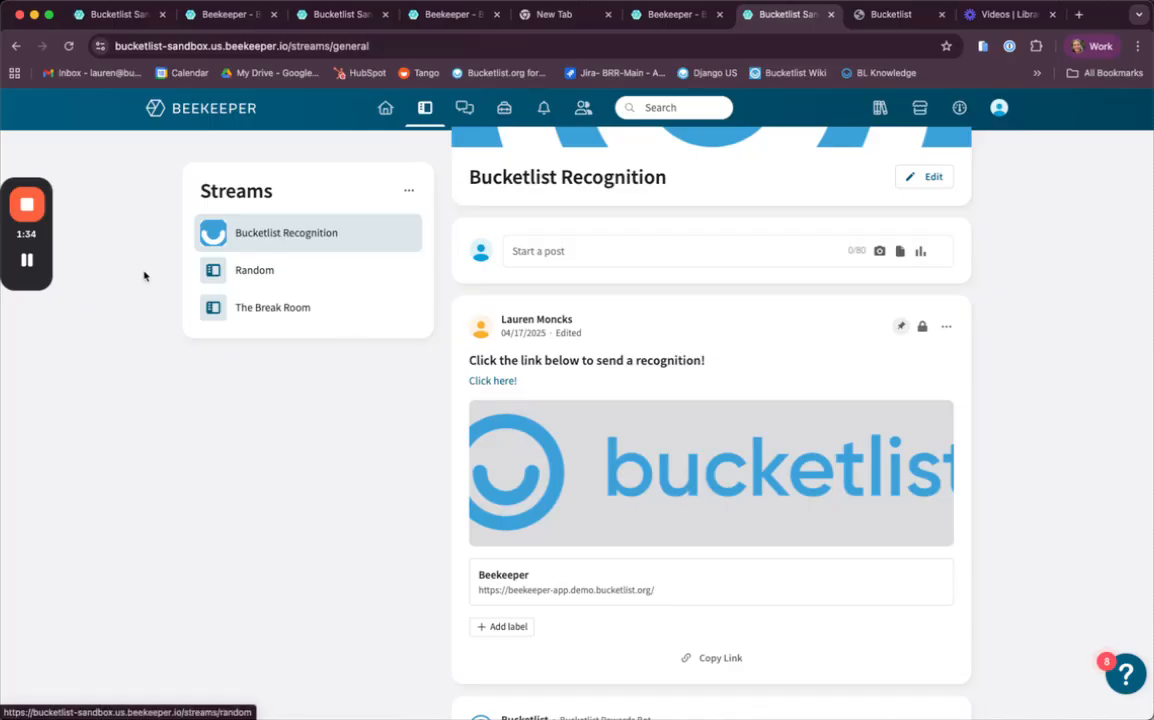
{"action": "left_click", "coordinate": [28, 270]}
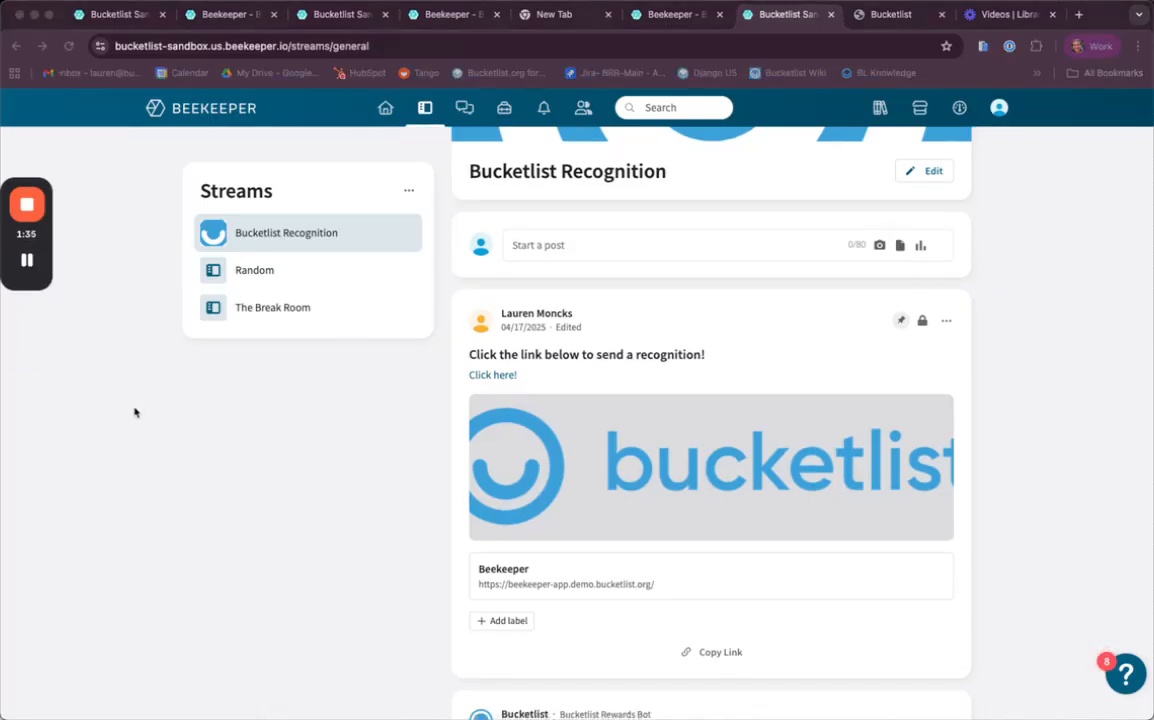